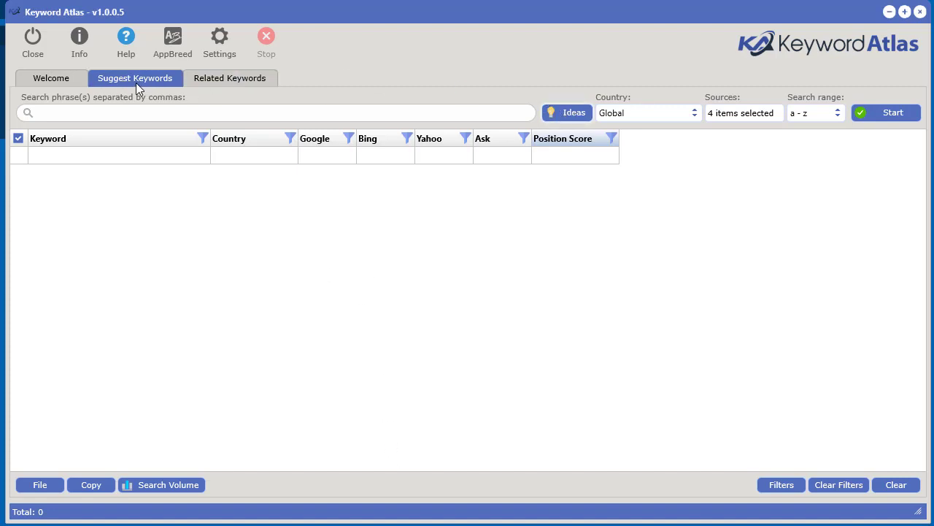
Open the keyword idea generator and enter "wedding" as the singular term and "weddings" as the plural
click(562, 114)
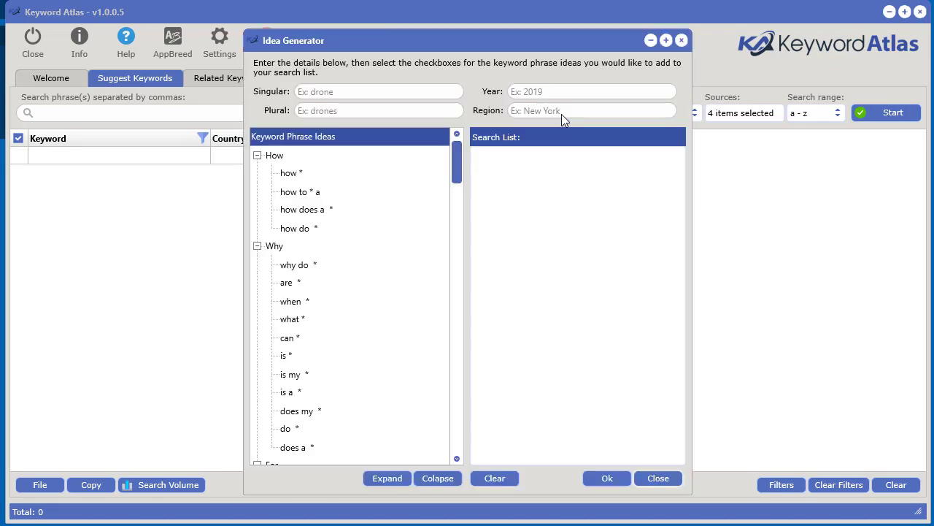
click(449, 91)
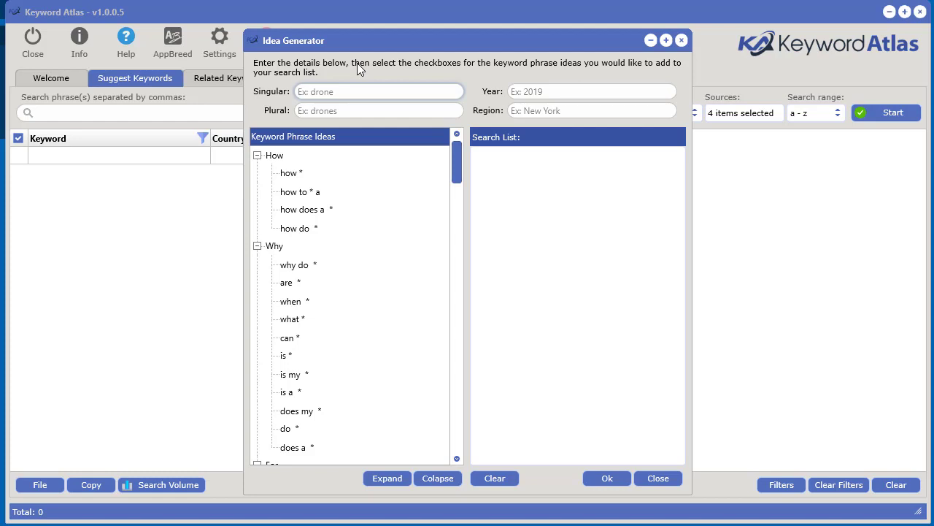
text(wedding)
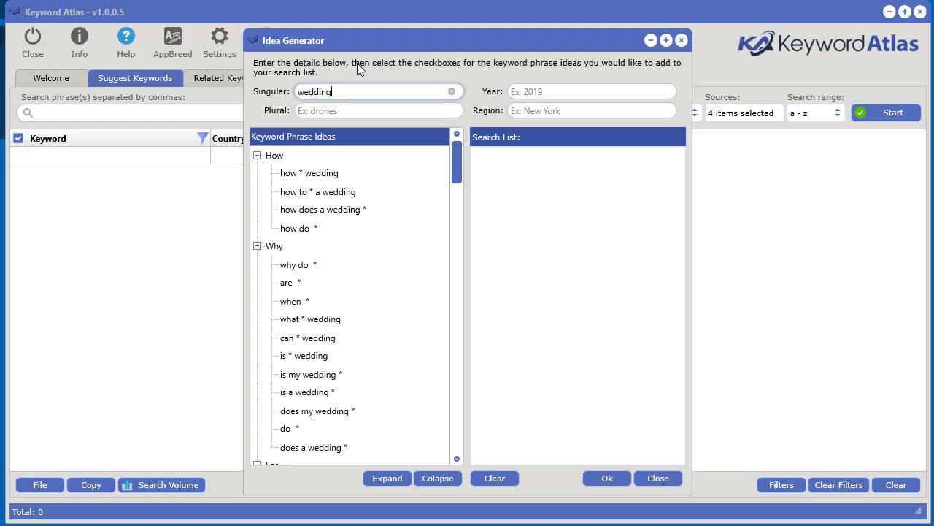
click(356, 111)
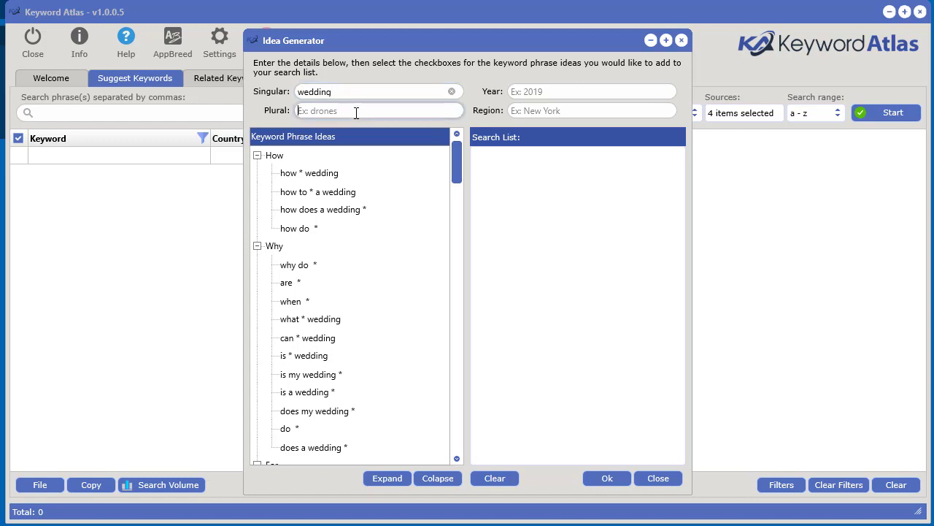
text(weddings)
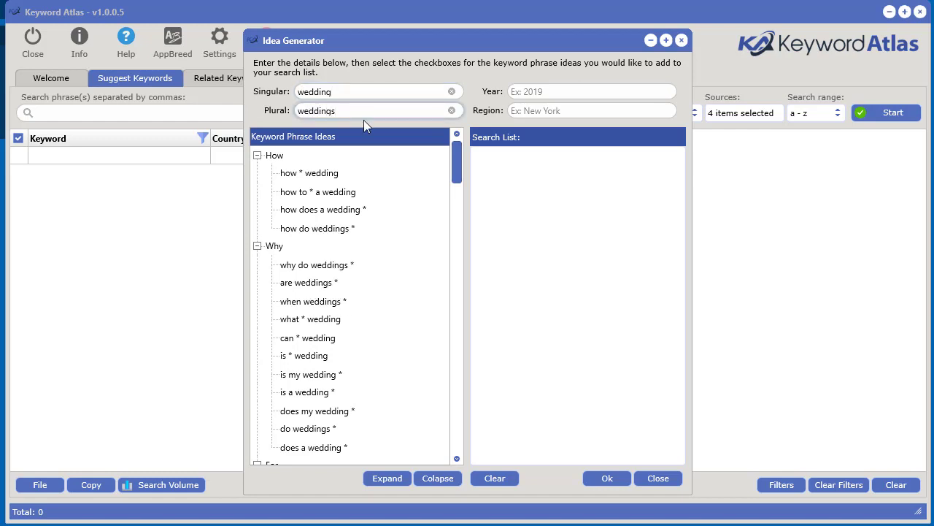
Set the idea generator's year to 2019 and its region to "new york"
click(541, 91)
text(20)
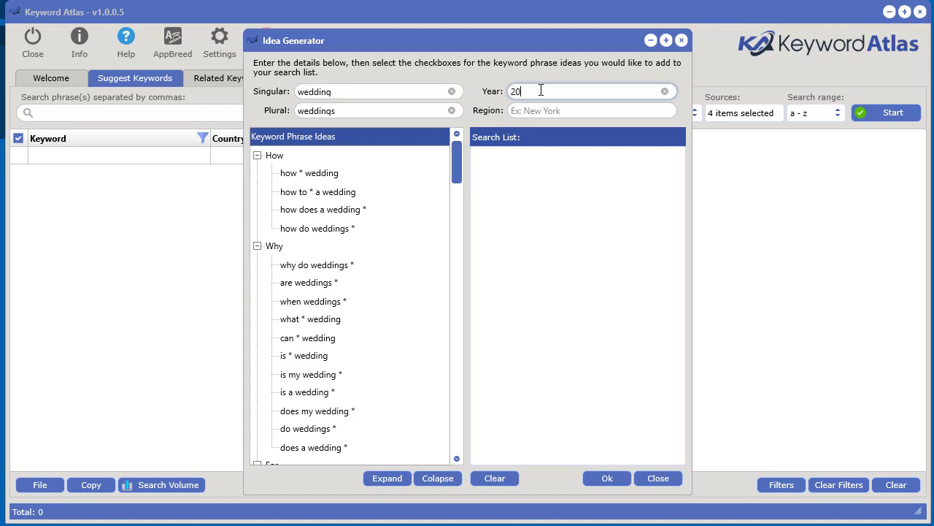
text(19)
click(562, 108)
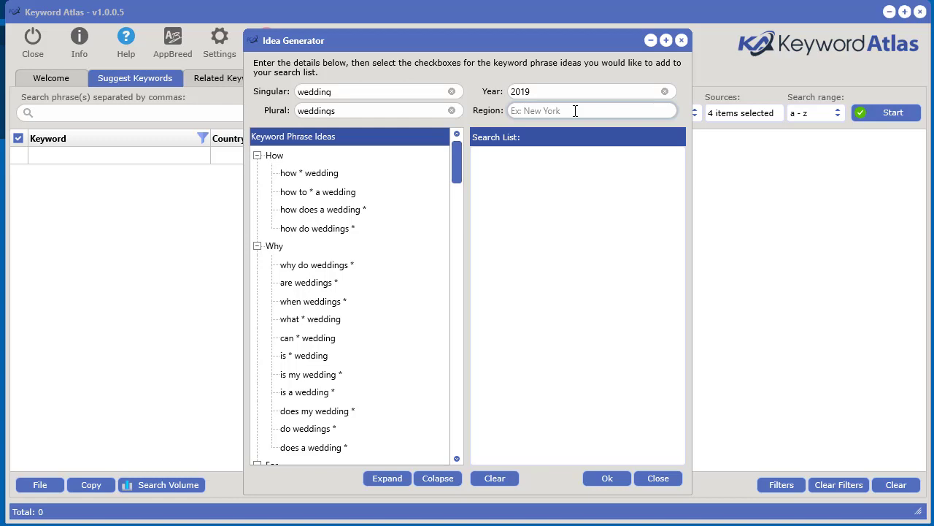
text(new york)
drag(409, 40, 595, 45)
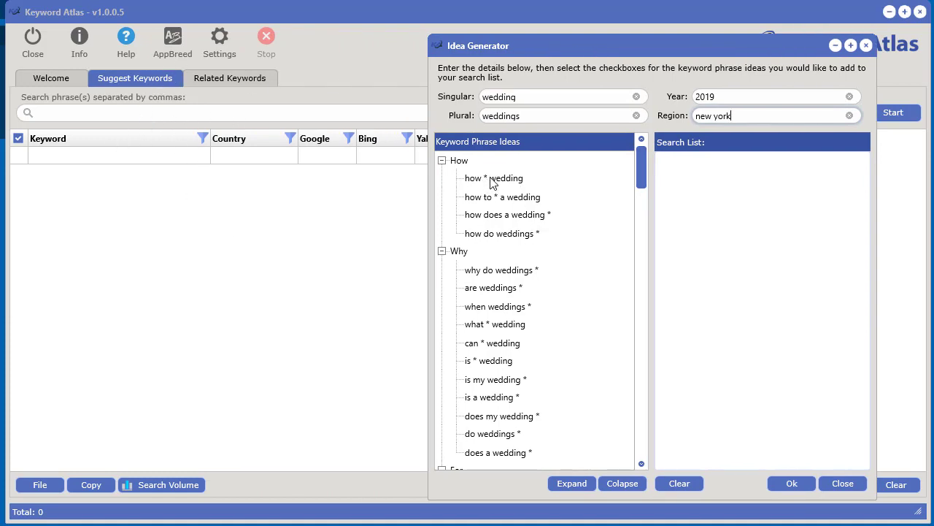
drag(581, 33, 149, 21)
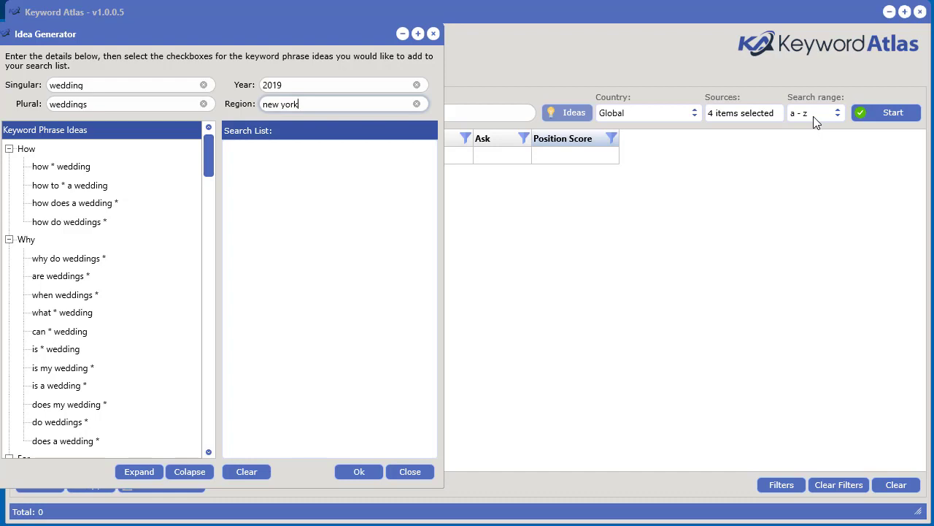
drag(290, 31, 473, 41)
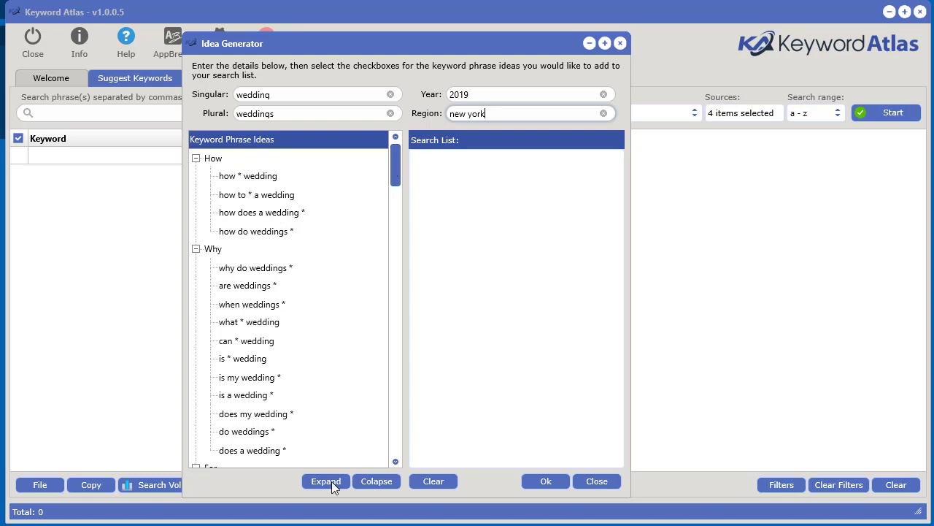
Collapse all keyword phrase categories and examine the phrase ideas under Market Watch
click(387, 483)
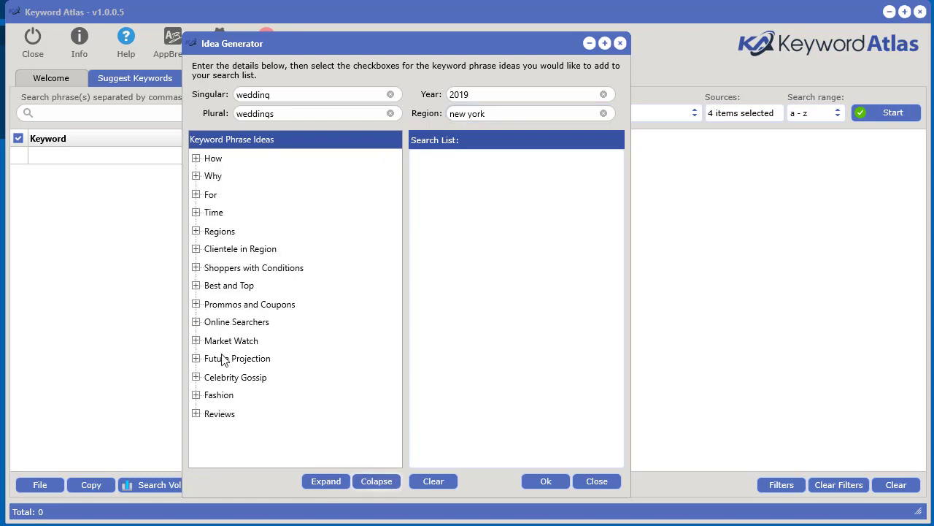
click(196, 340)
scroll(243, 341, down, 1)
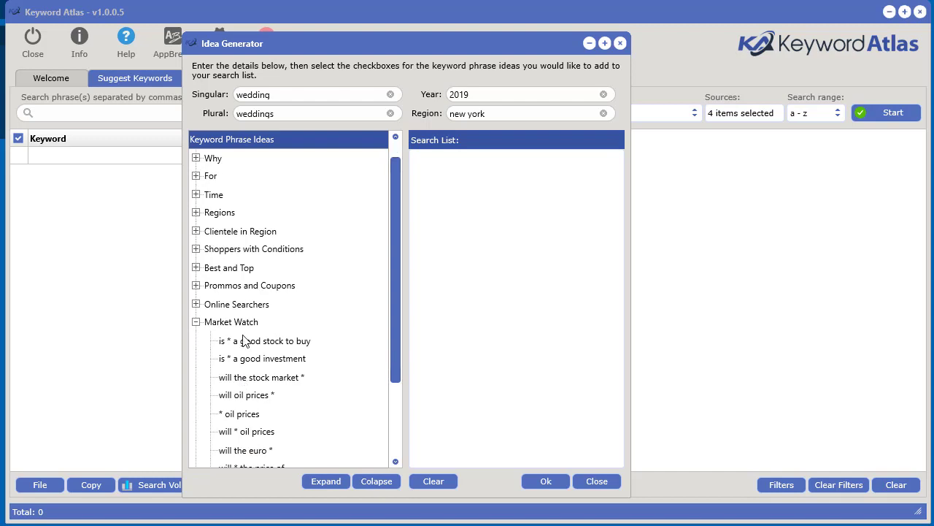
scroll(292, 361, down, 5)
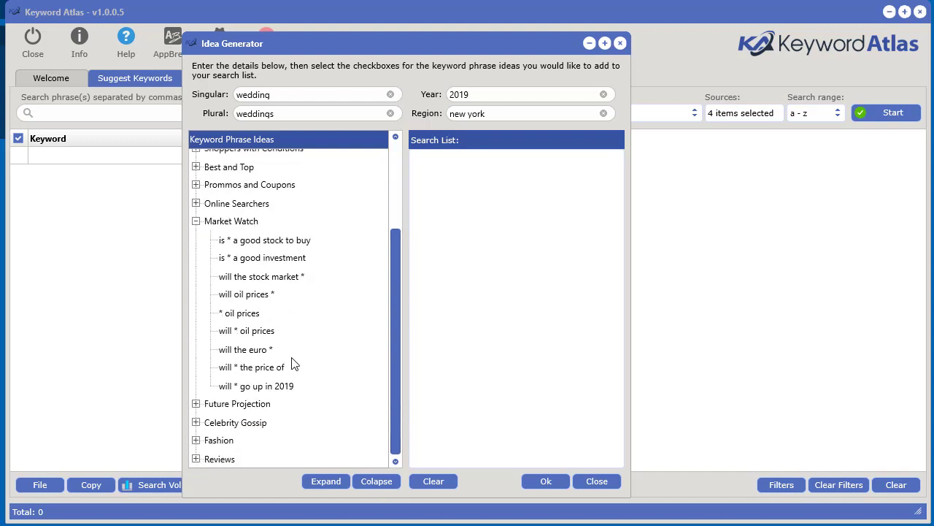
click(195, 403)
Expand all keyword phrase categories and look through the wedding ideas they contain
click(317, 479)
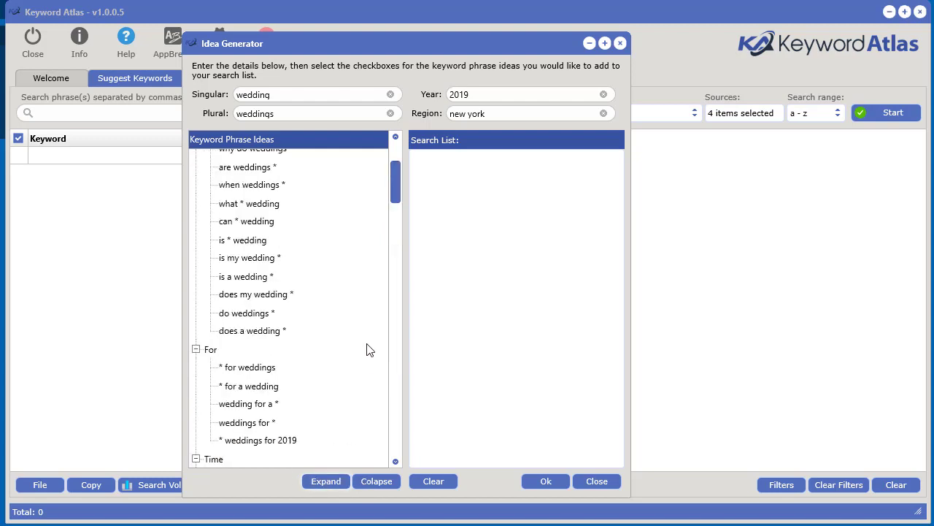
scroll(368, 348, down, 2)
scroll(367, 348, down, 15)
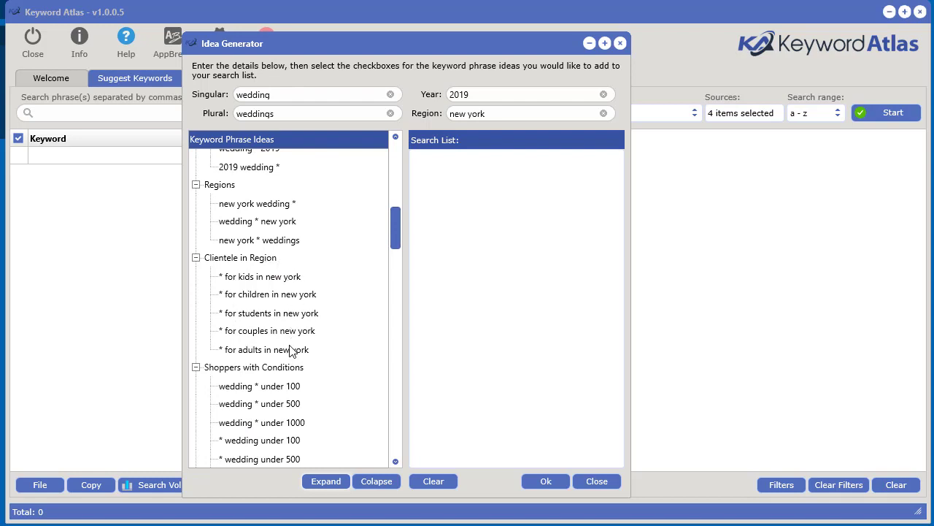
scroll(335, 370, down, 5)
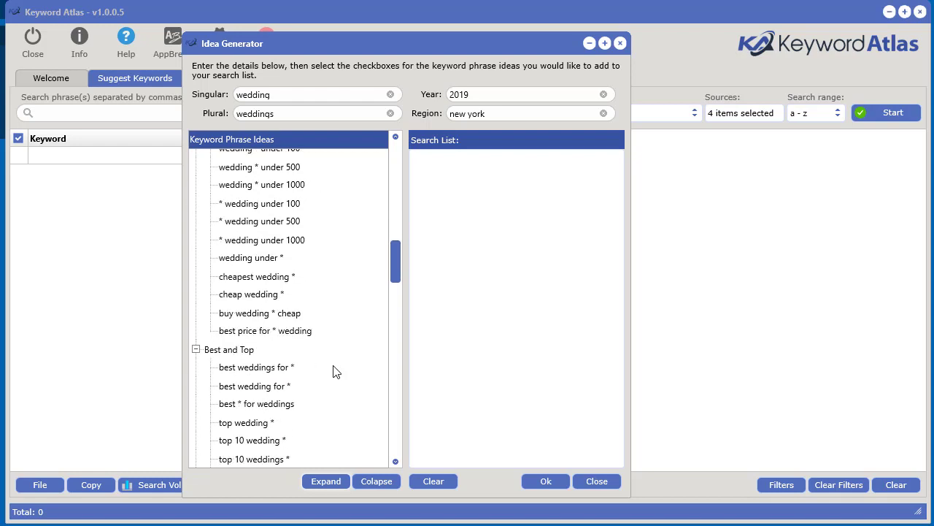
scroll(256, 314, down, 1)
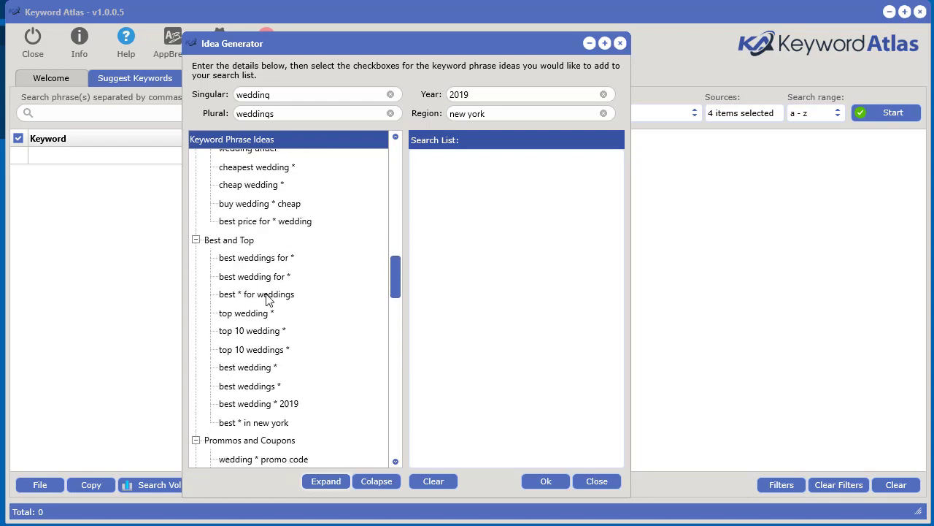
scroll(267, 307, down, 1)
scroll(265, 310, down, 7)
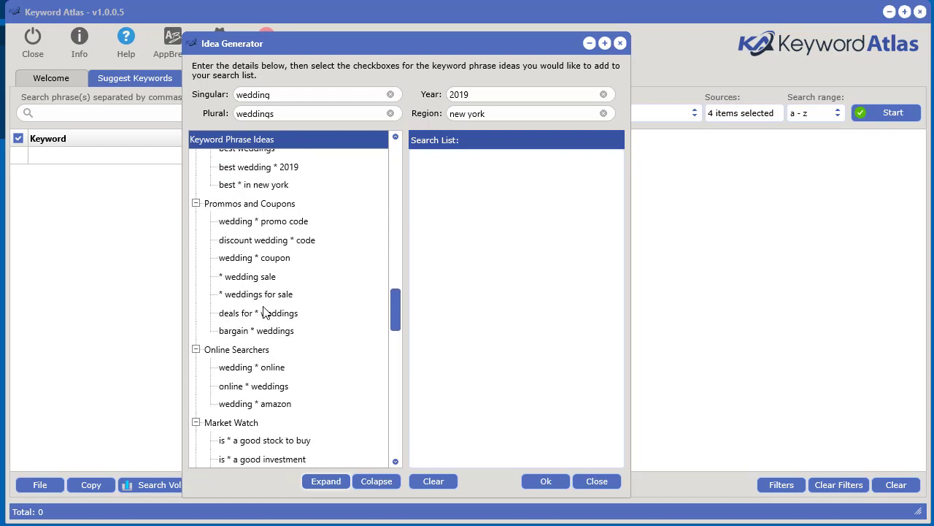
scroll(265, 301, down, 4)
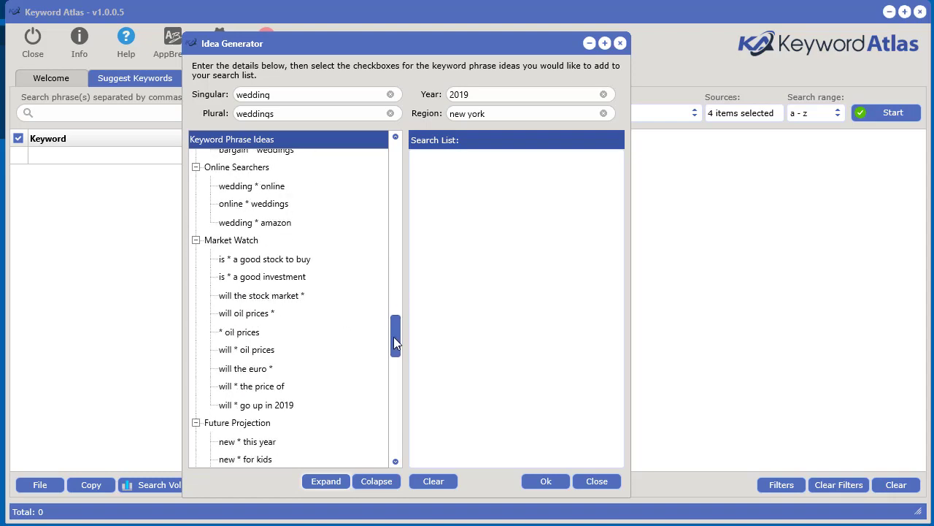
drag(393, 336, 392, 155)
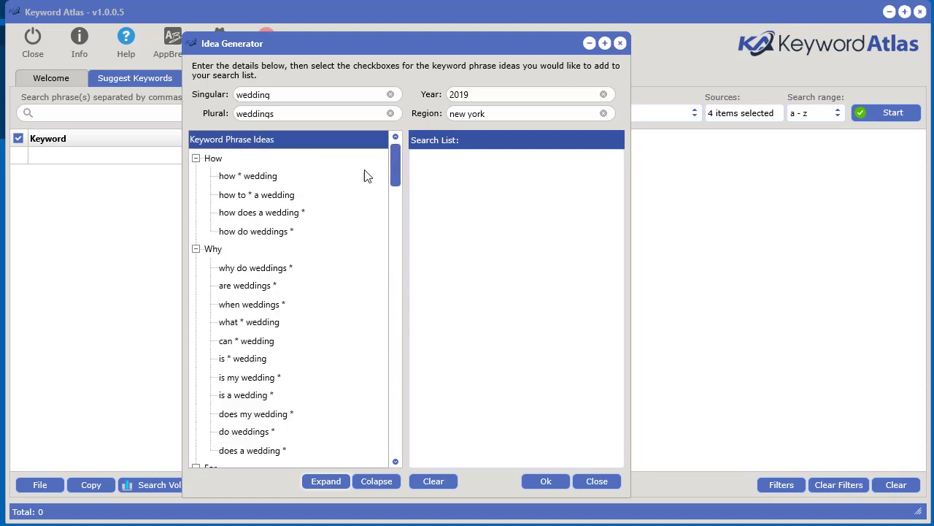
Add "how * wedding", "why do weddings *" and "is * wedding" to the search list and accept it
click(259, 176)
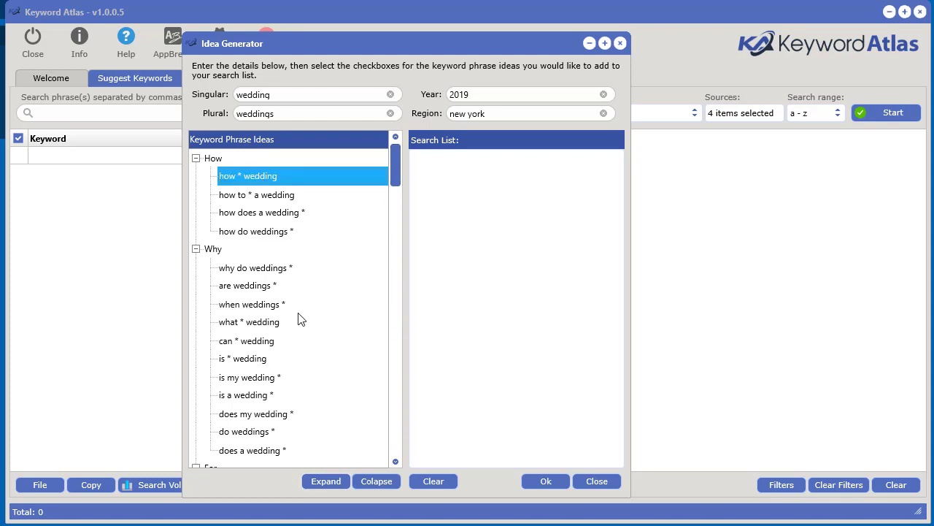
double_click(260, 178)
double_click(267, 269)
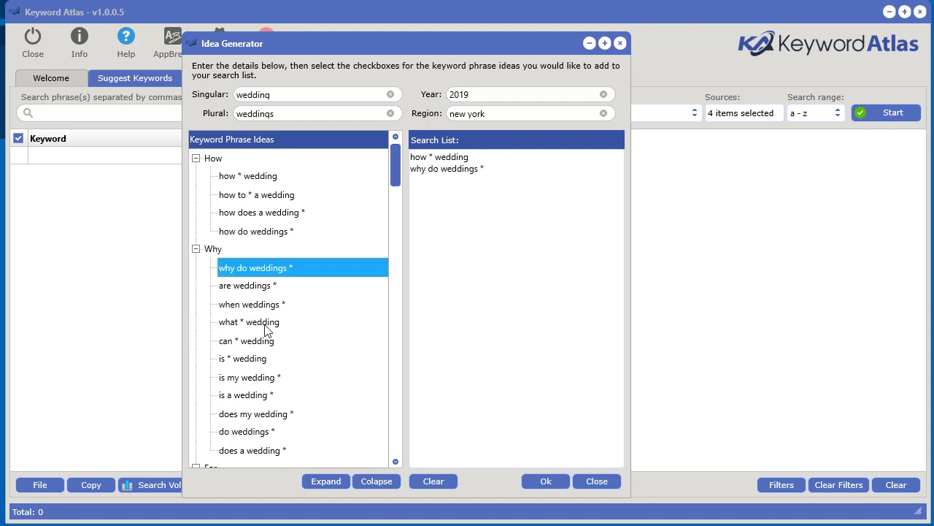
double_click(257, 360)
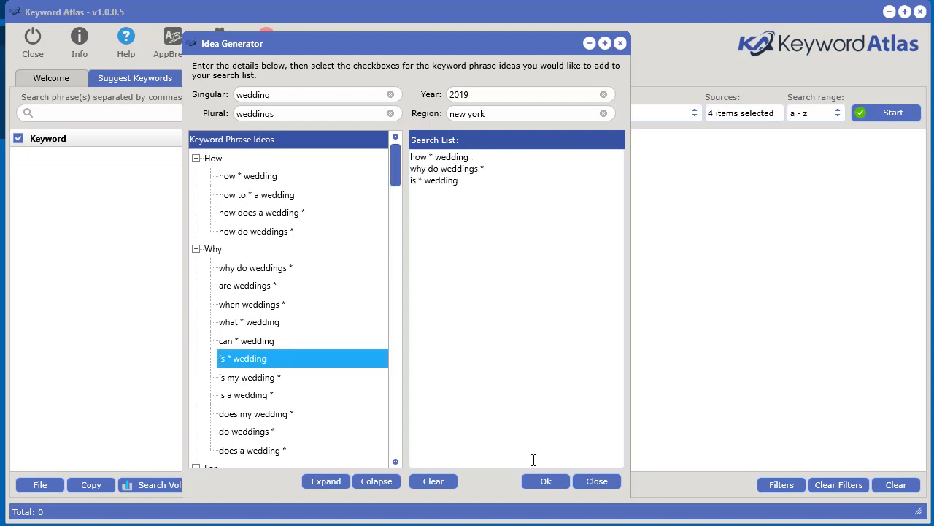
click(543, 482)
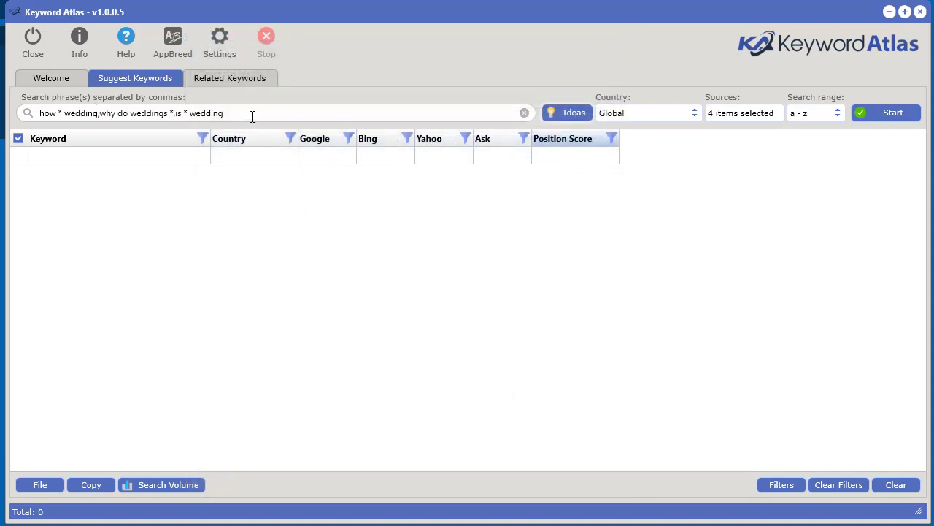
Reduce the search phrases to only "how * wedding" and start the keyword search
drag(252, 115, 146, 191)
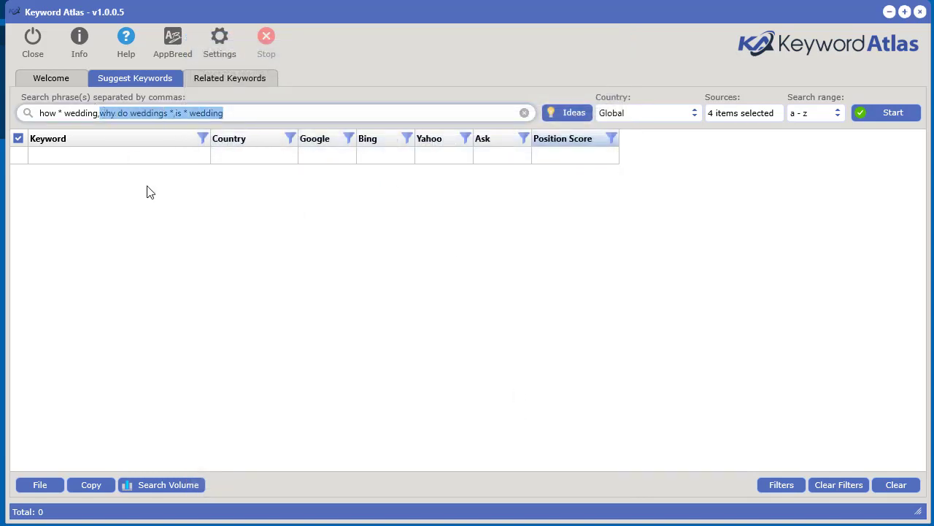
key(BackSpace)
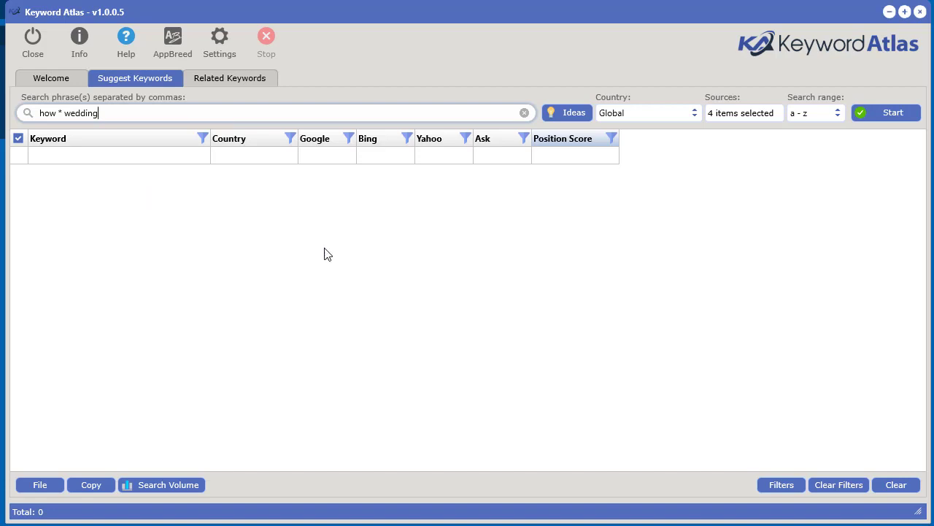
click(870, 115)
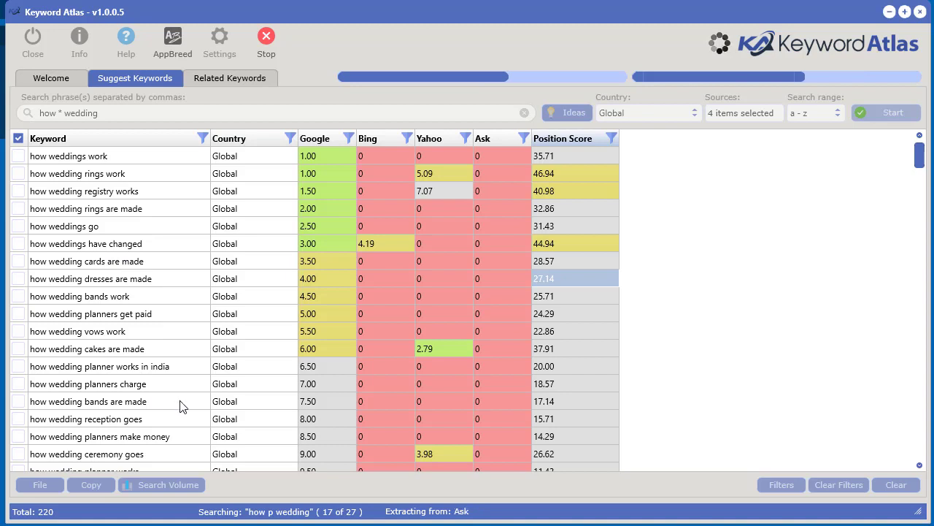
Stop the running keyword search and clear all results from the table
click(263, 51)
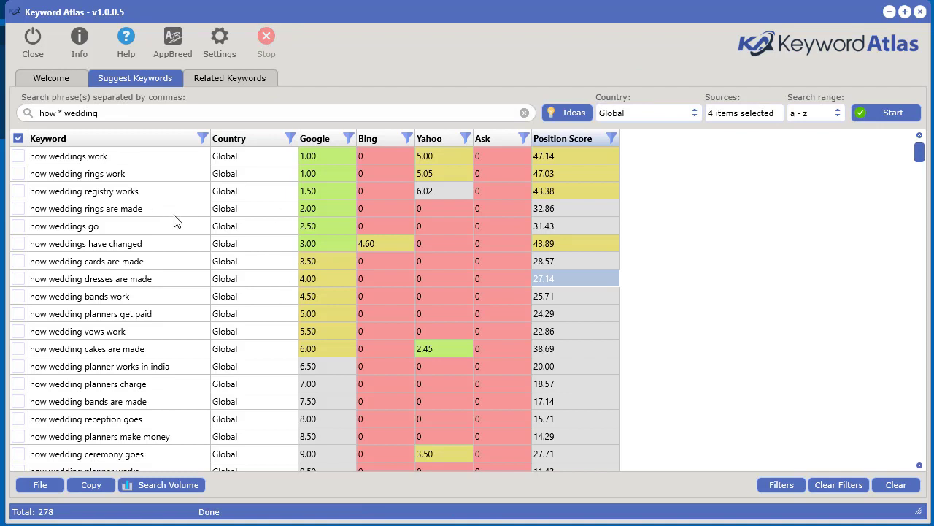
click(903, 487)
click(528, 354)
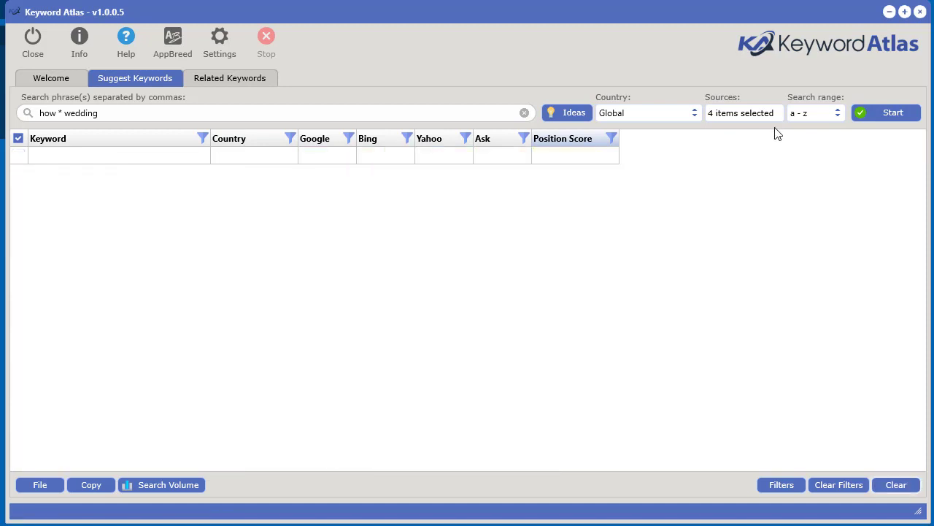
Deselect Google, Bing, Yahoo and Ask as search sources
click(746, 112)
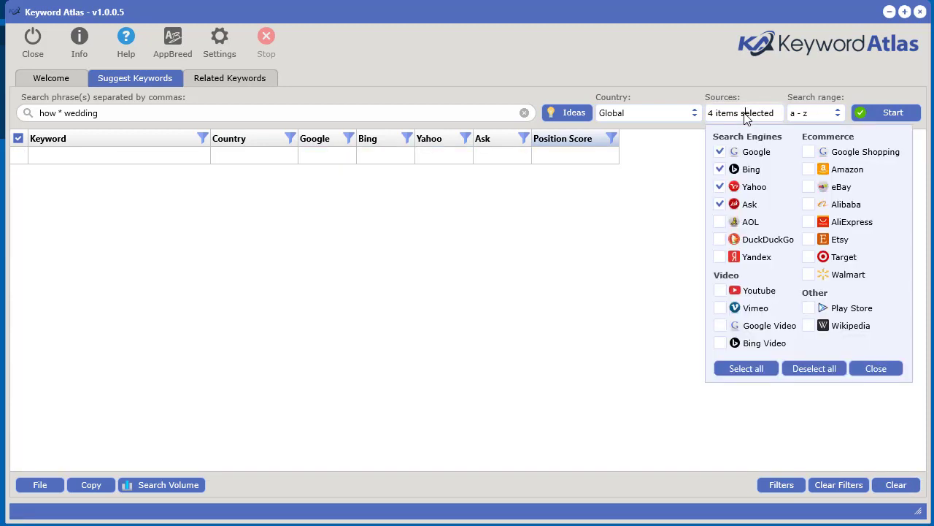
click(719, 151)
click(720, 168)
click(720, 186)
click(719, 205)
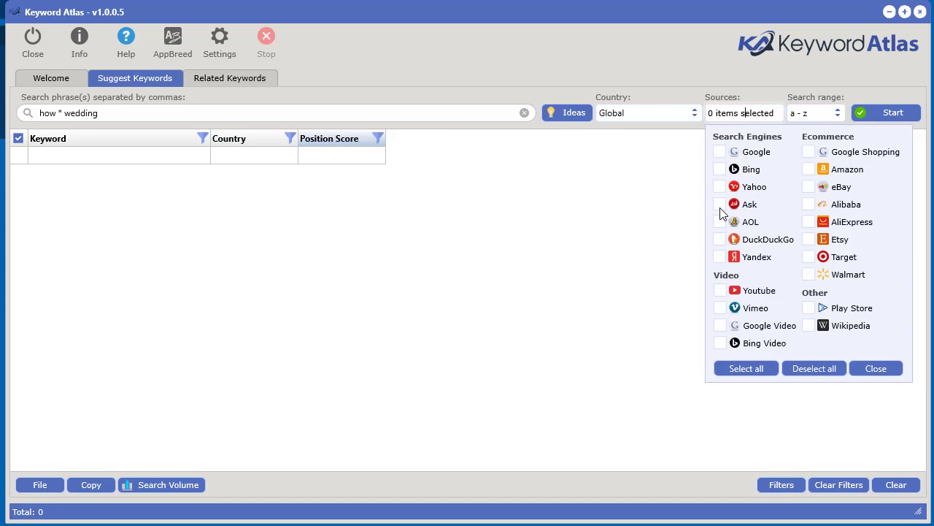
Select all ecommerce sources: Google Shopping, Amazon, eBay, Alibaba, AliExpress, Etsy, Target and Walmart
click(808, 152)
click(808, 170)
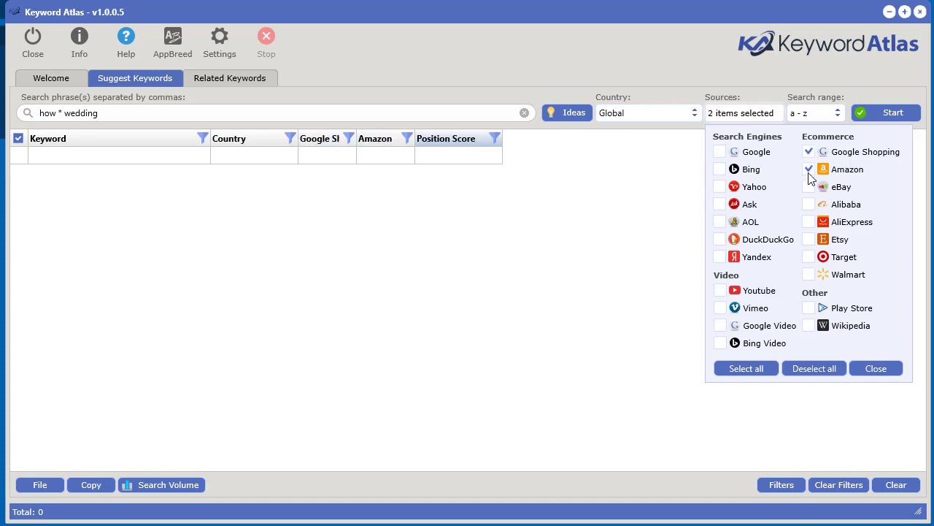
click(809, 187)
click(808, 205)
click(809, 222)
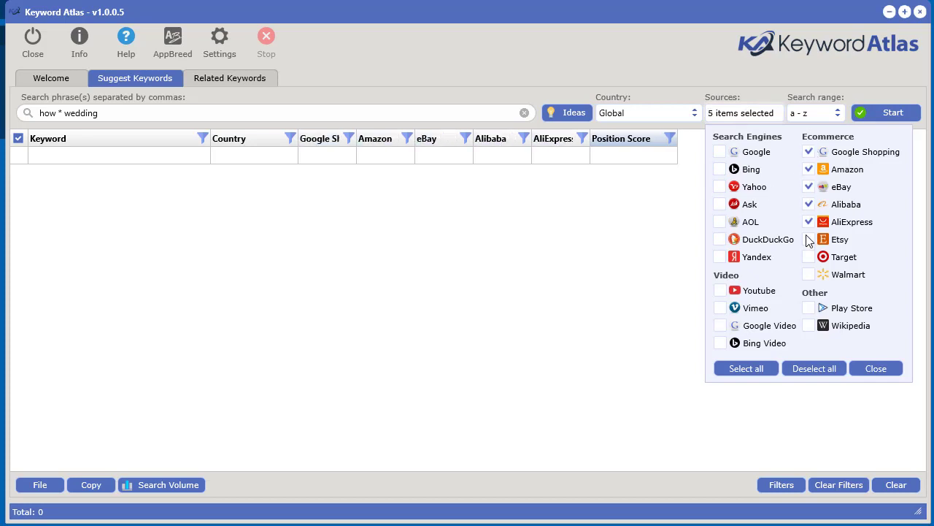
click(808, 240)
click(809, 257)
click(809, 274)
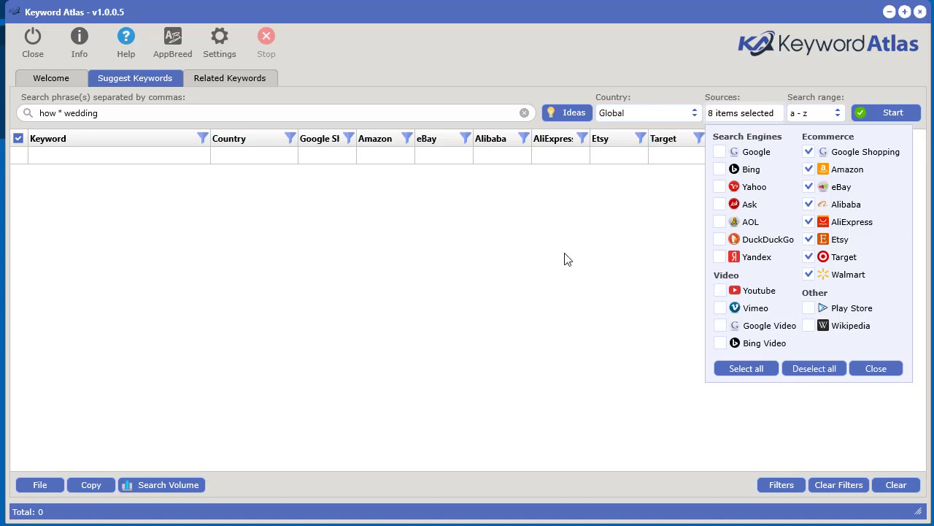
click(401, 311)
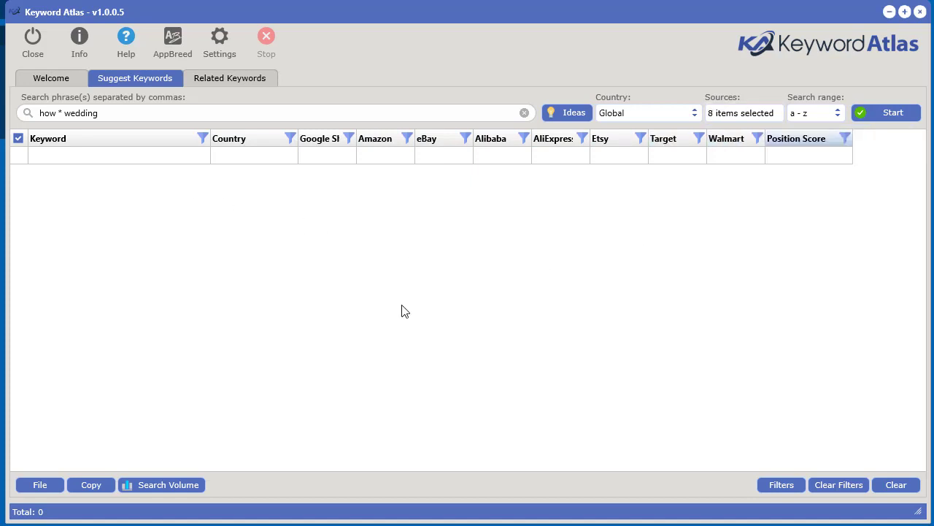
Run the "how * wedding" keyword search on the selected ecommerce sources and sort the results by highest Position Score
click(894, 115)
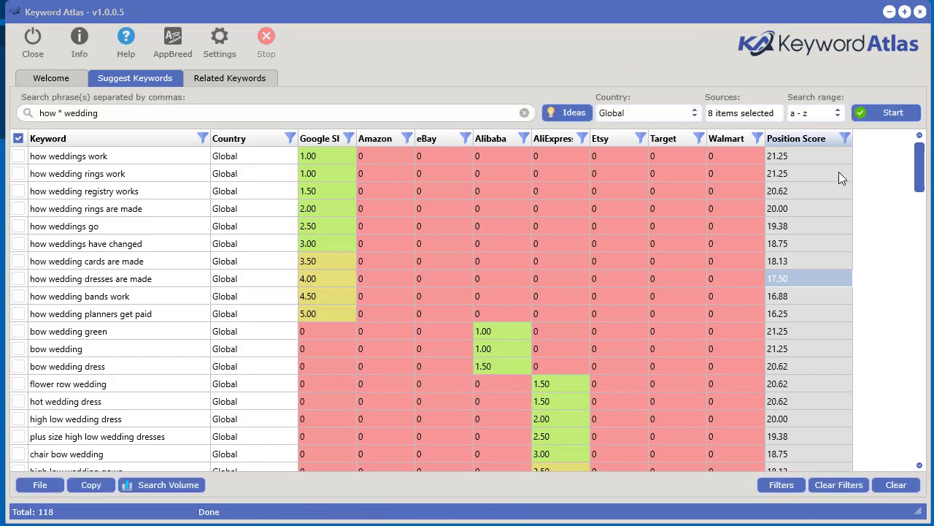
click(808, 139)
click(808, 139)
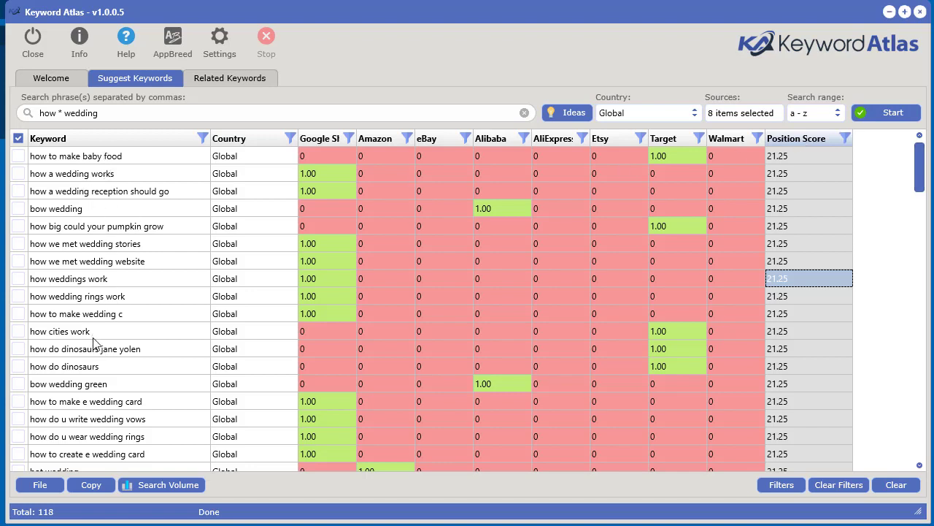
scroll(110, 384, down, 3)
scroll(108, 384, up, 3)
scroll(110, 365, down, 5)
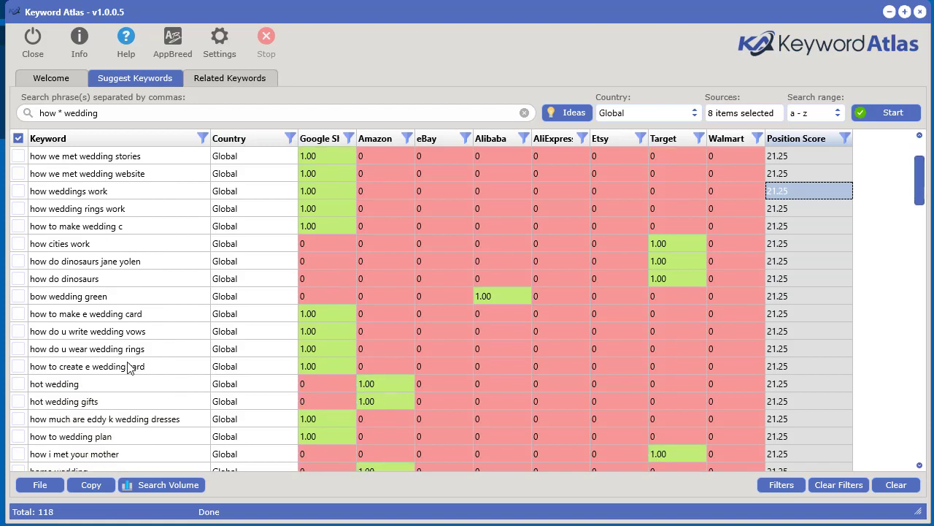
scroll(123, 380, down, 8)
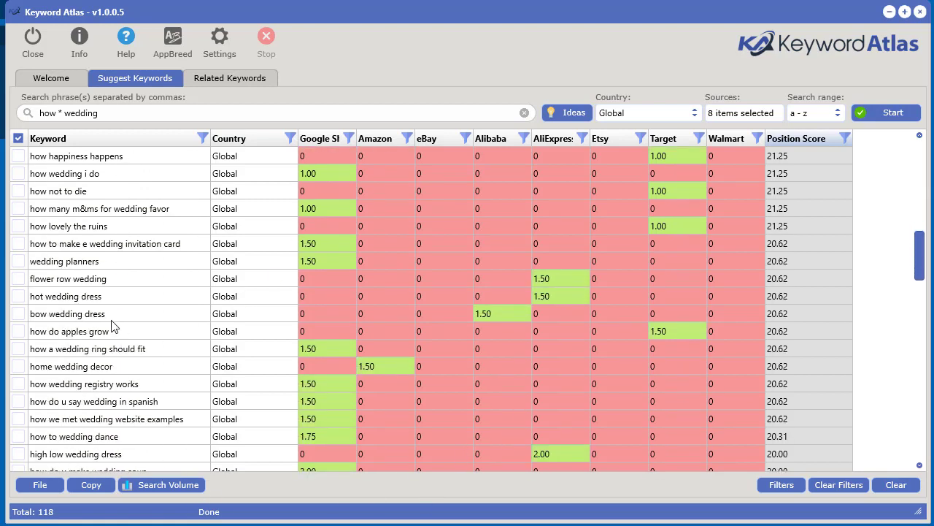
scroll(114, 325, up, 3)
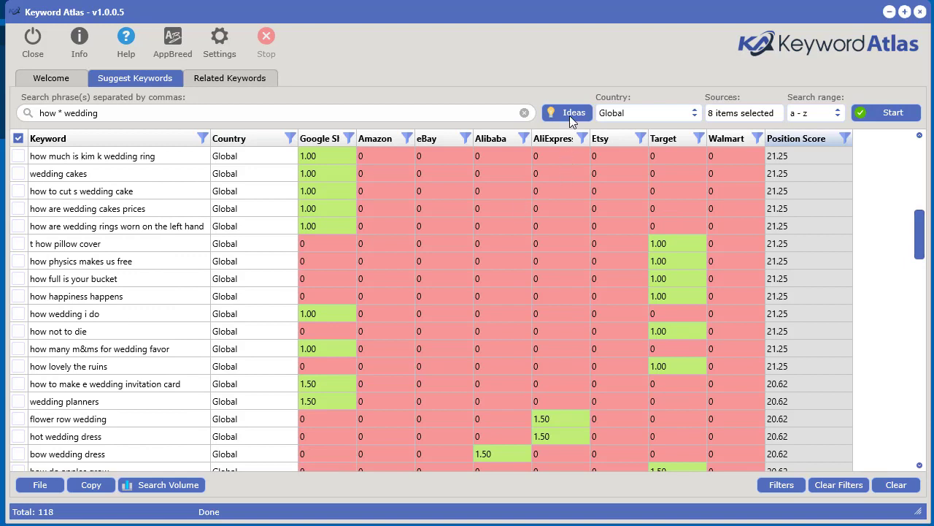
Empty the Idea Generator's search list and its Singular, Plural, Year and Region fields
click(570, 113)
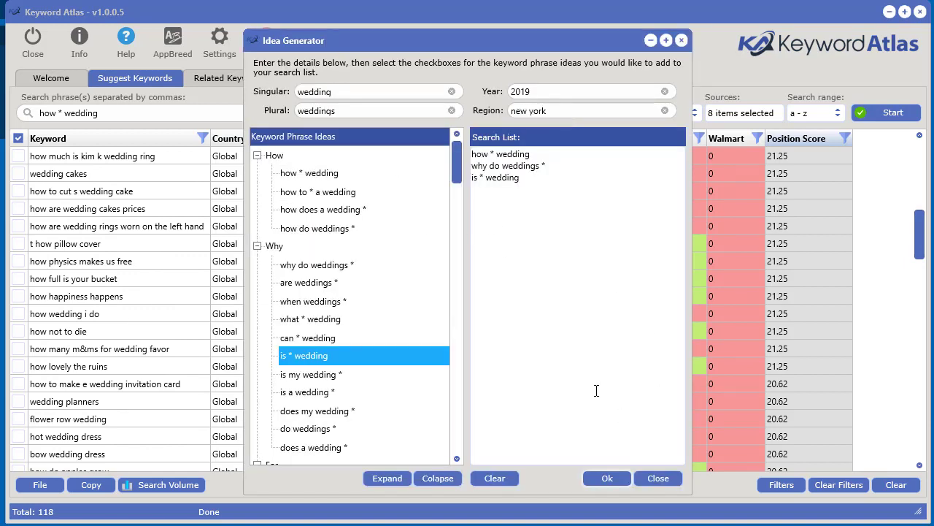
click(500, 479)
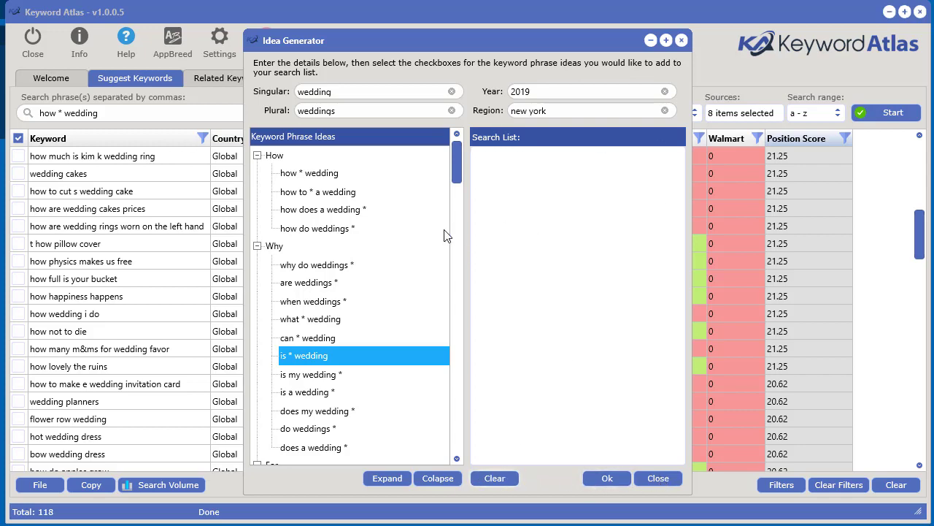
drag(460, 170, 455, 446)
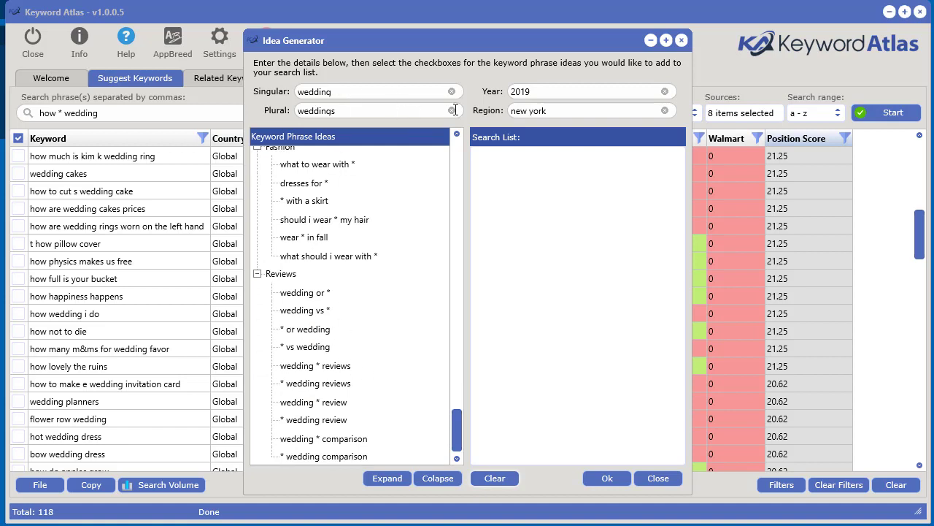
click(453, 109)
click(452, 90)
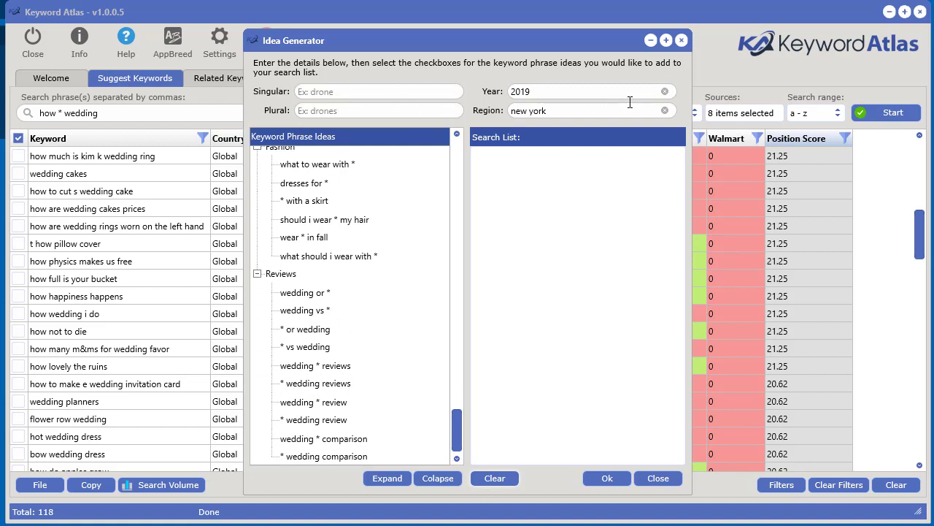
click(665, 90)
click(666, 115)
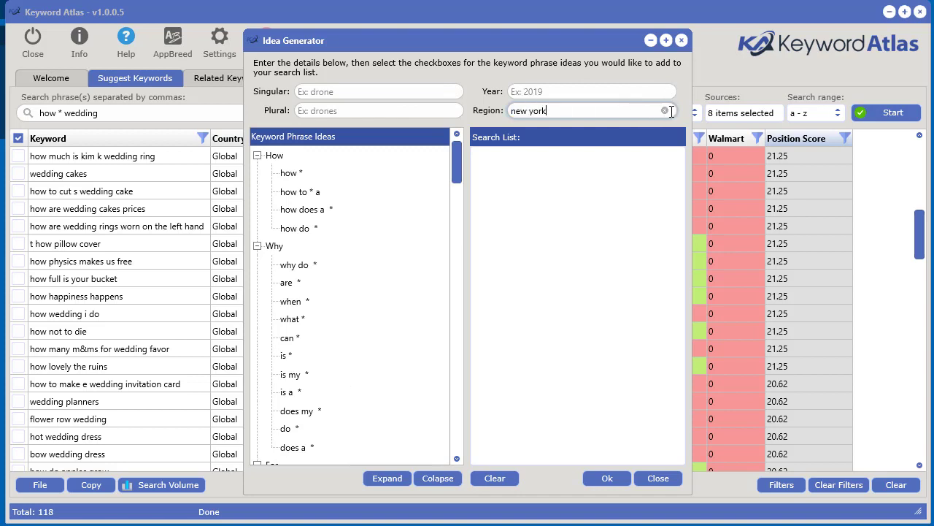
click(665, 111)
Browse the keyword phrase ideas for the singular keyword "fishing" and close the Idea Generator
click(349, 88)
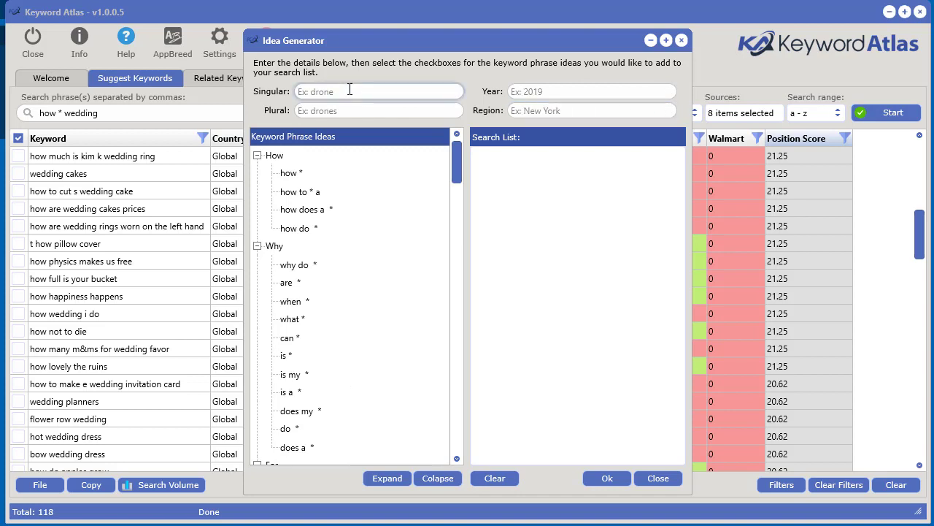
text(fishing)
drag(456, 167, 449, 256)
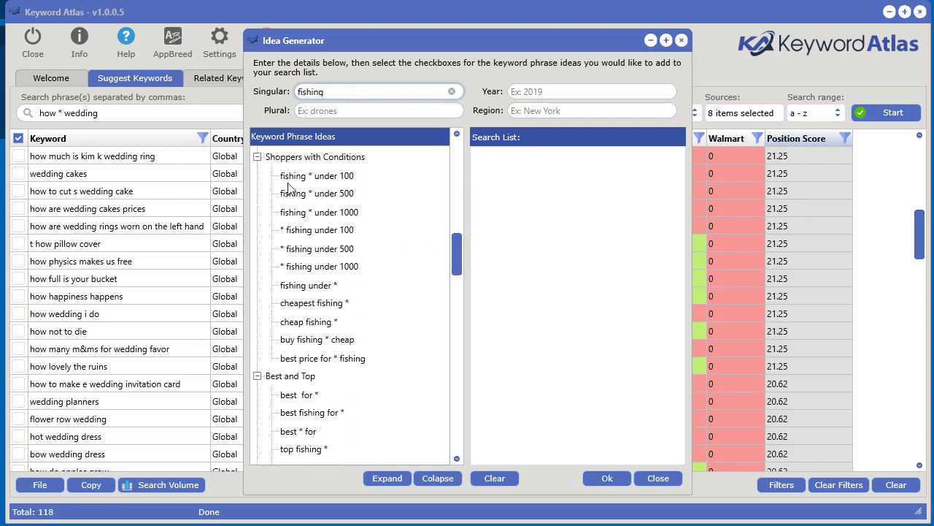
drag(460, 264, 462, 170)
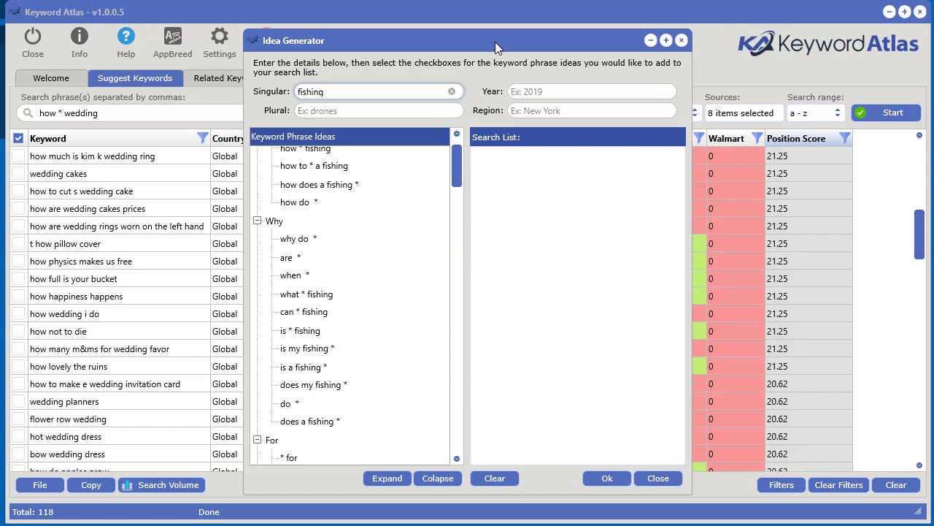
mouse_move(503, 45)
mouse_down()
mouse_move(626, 34)
mouse_move(508, 30)
mouse_up()
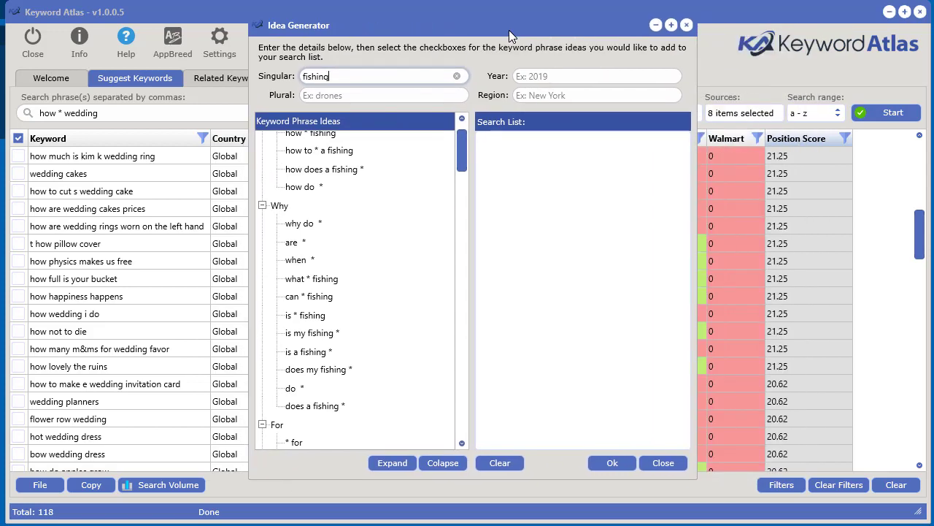
click(664, 465)
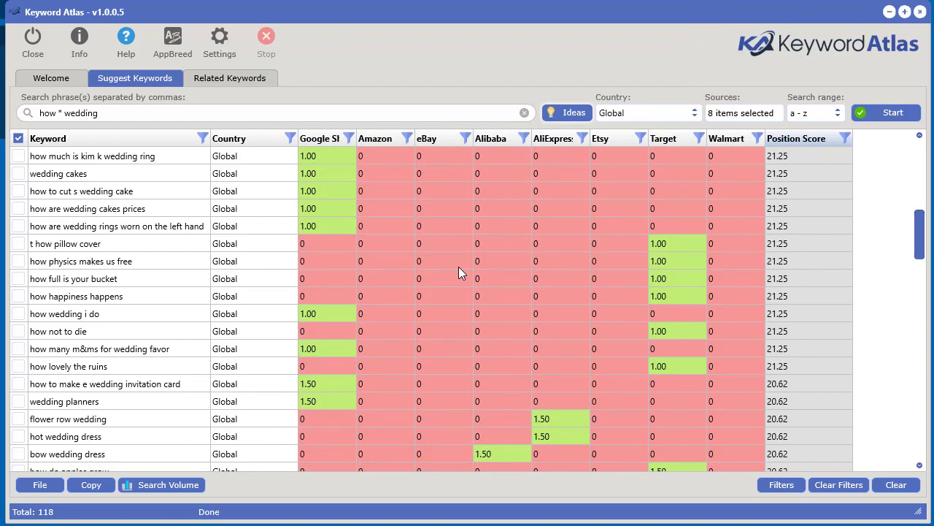